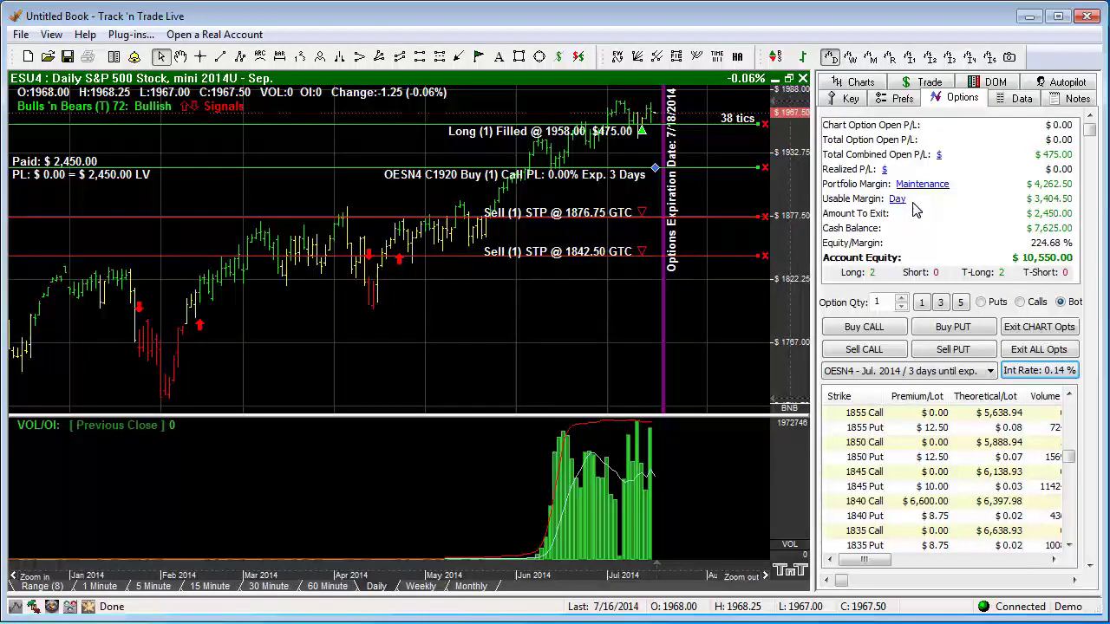
Toggle combined open P/L to percent return and back to dollars, then cycle usable margin to Initial
left_click(940, 158)
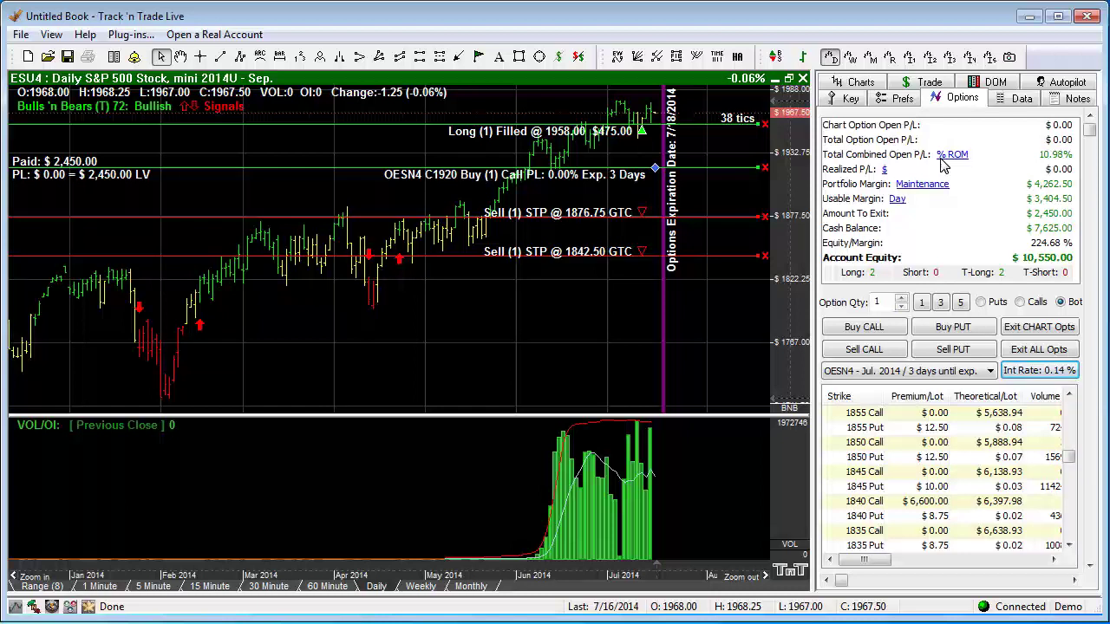
left_click(941, 161)
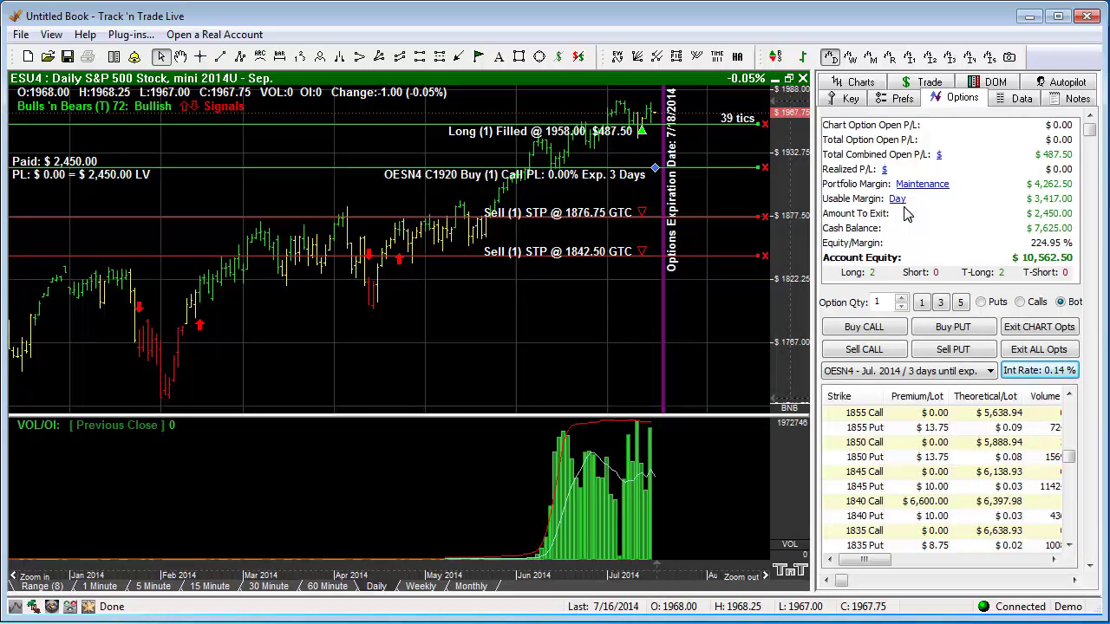
left_click(894, 201)
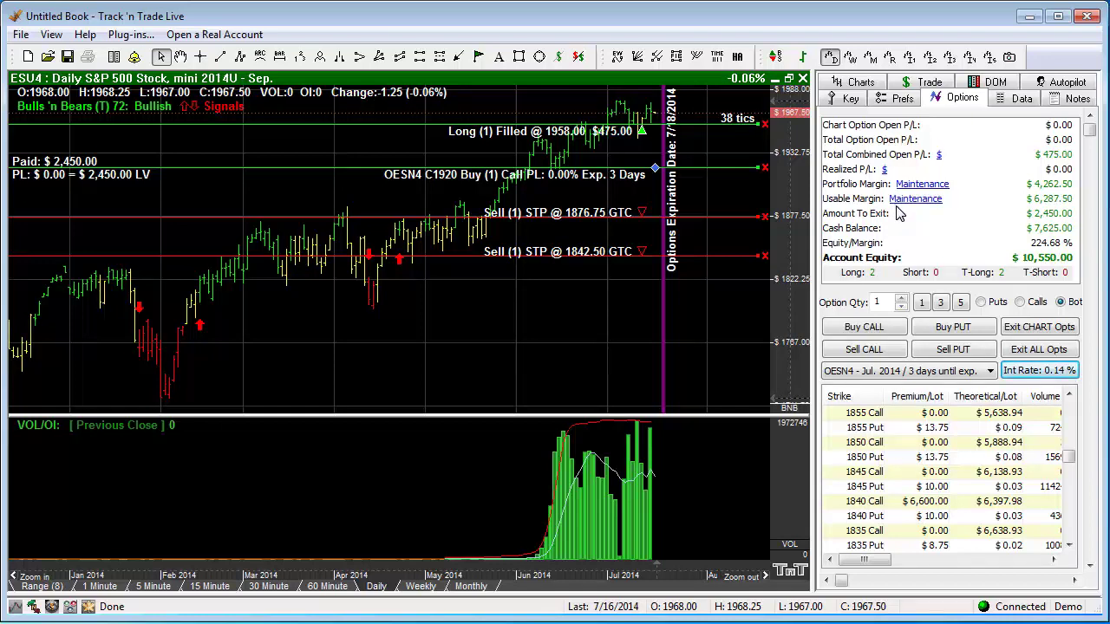
left_click(898, 203)
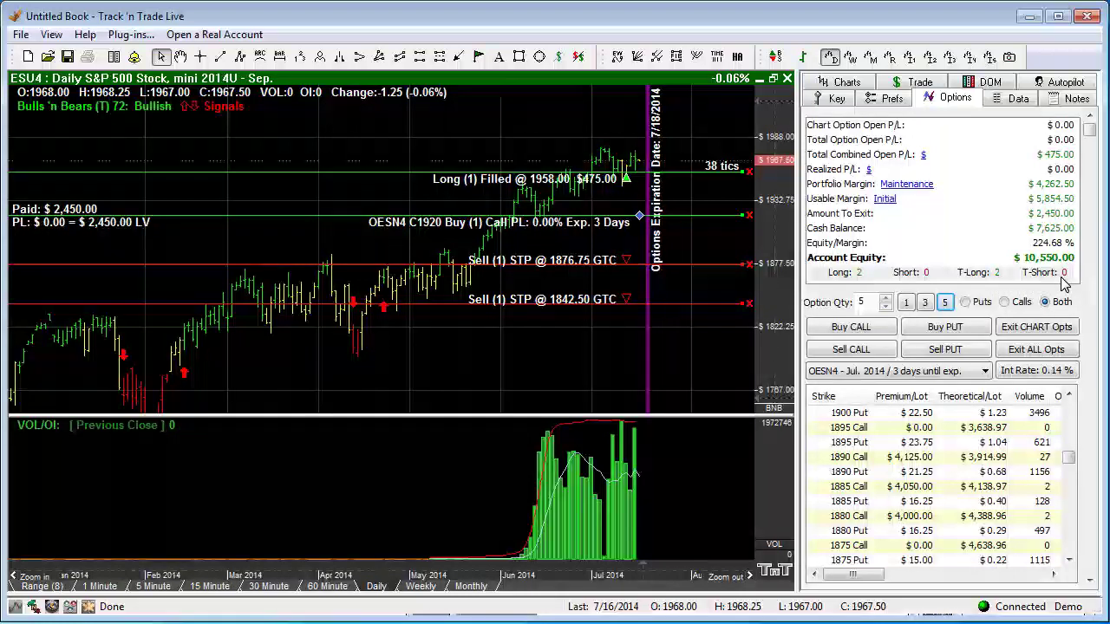
left_click(885, 305)
left_click(885, 304)
left_click(885, 305)
left_click(885, 300)
left_click(885, 300)
left_click(885, 300)
left_click(885, 309)
left_click(885, 309)
left_click(885, 308)
left_click(885, 309)
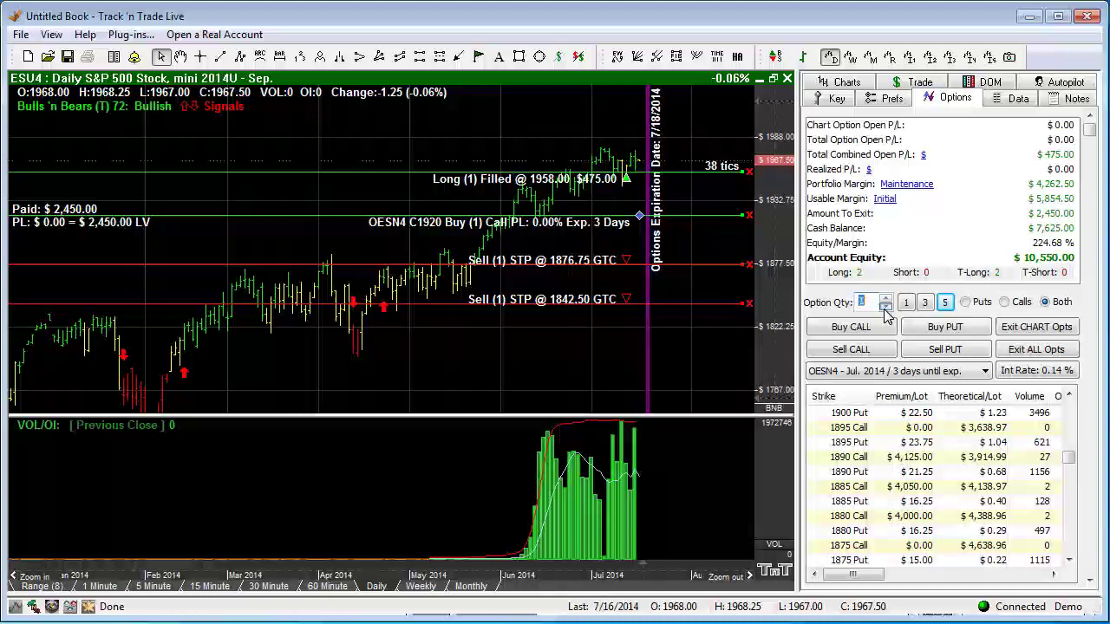
left_click(945, 303)
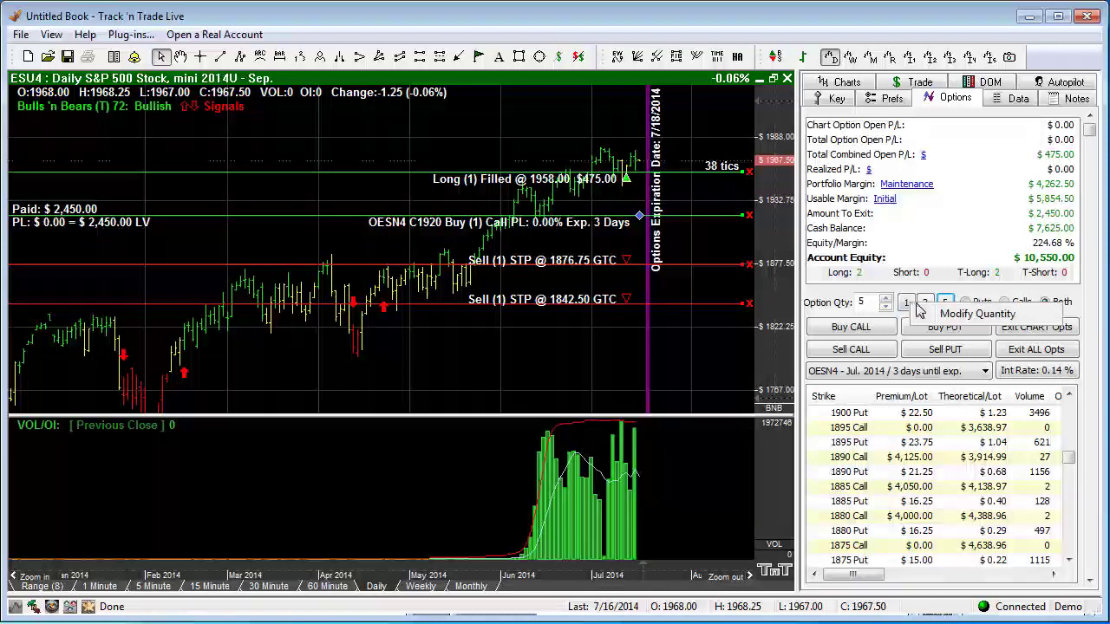
right_click(907, 303)
double_click(593, 314)
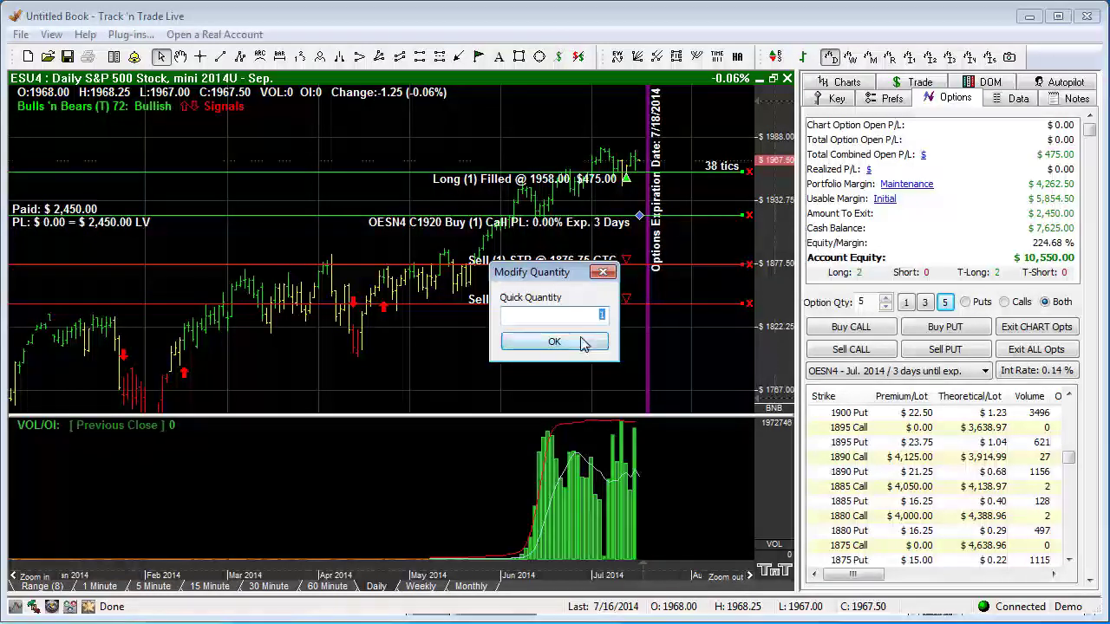
left_click(583, 344)
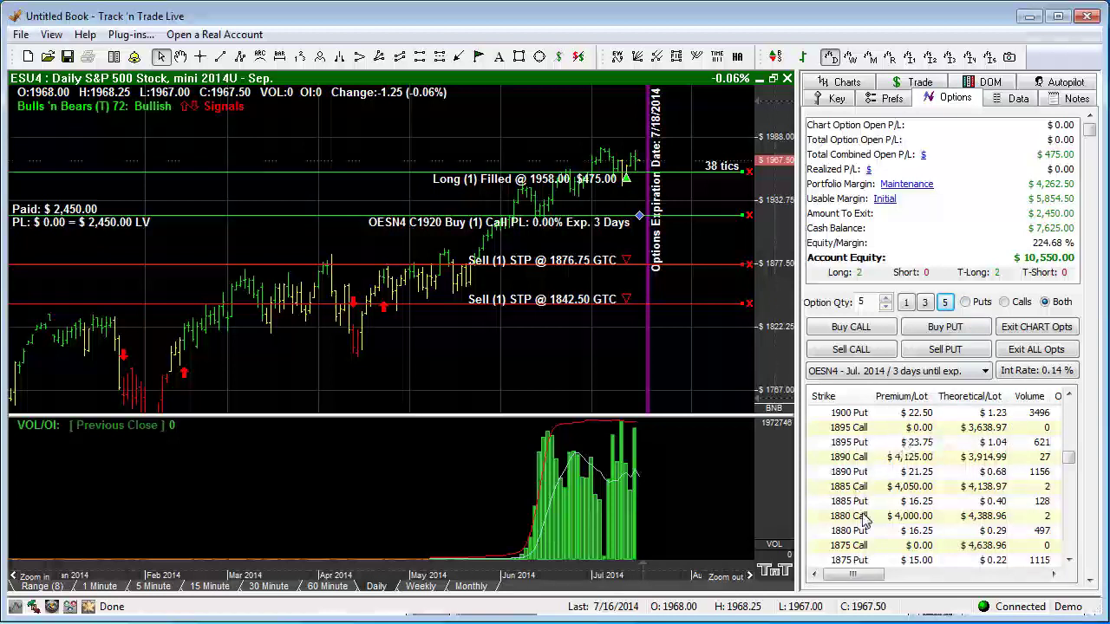
Filter the chain to puts, then calls, then both, and drop down the July–September 2014 expiration series
left_click(965, 301)
left_click(1004, 302)
left_click(1047, 303)
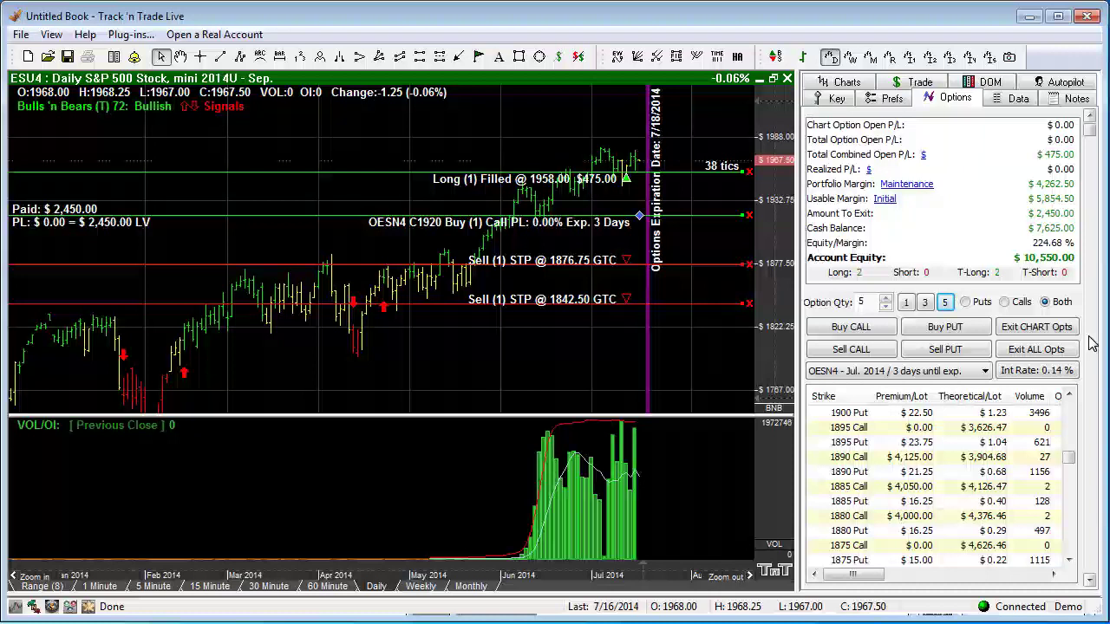
left_click(986, 372)
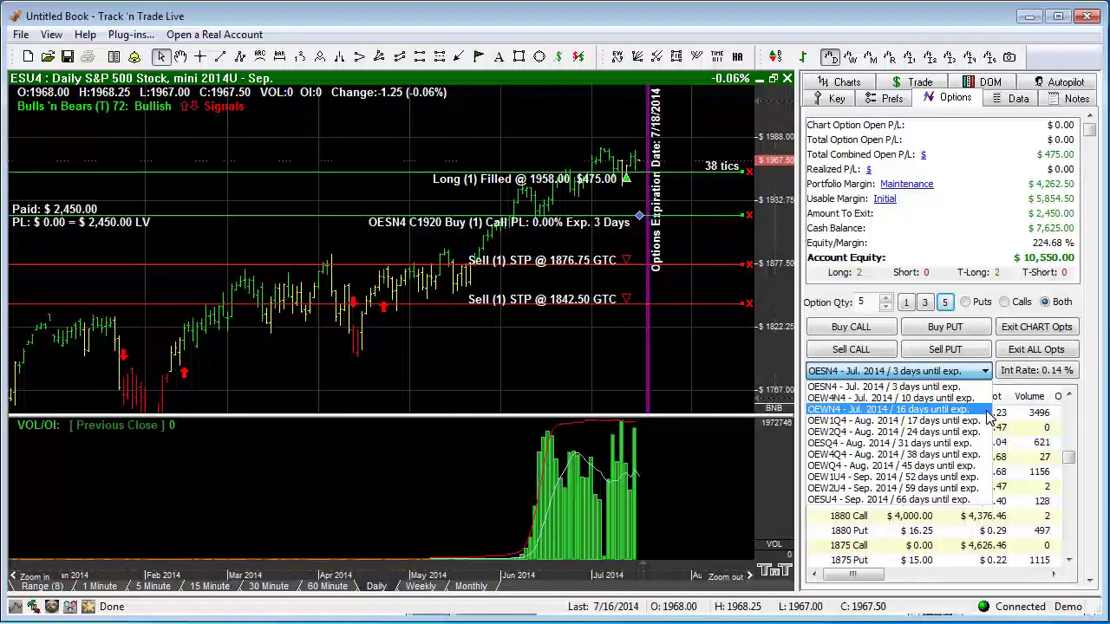
Close the expiration list and bring up the Options Interest Rate dialog showing 0.14%
left_click(1046, 374)
left_click(1047, 374)
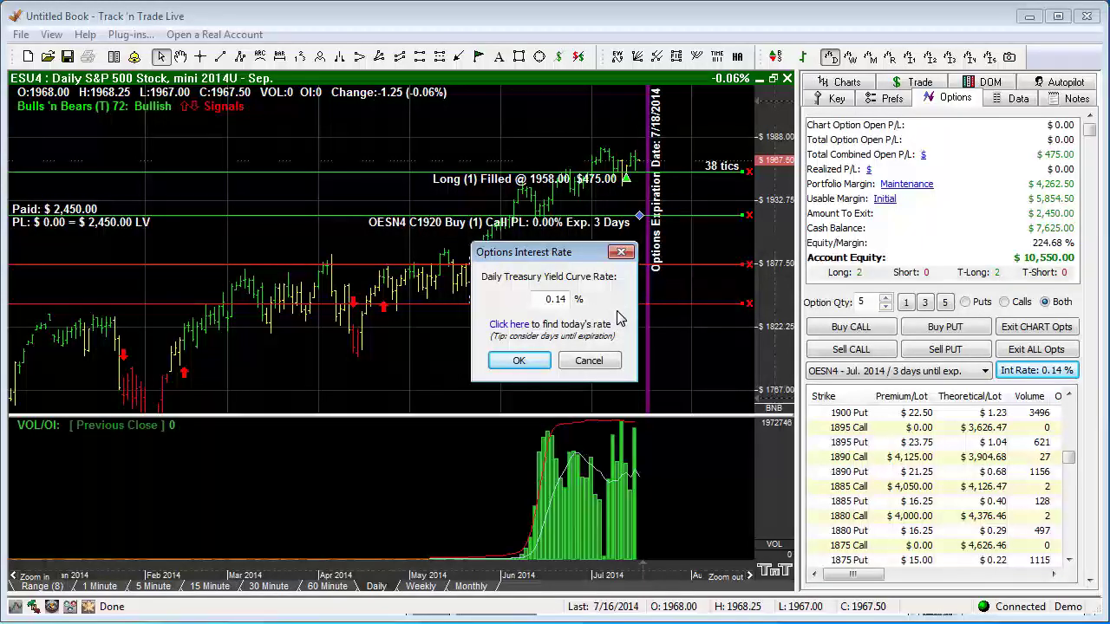
Confirm the 0.14% daily Treasury yield curve rate with OK
left_click(517, 360)
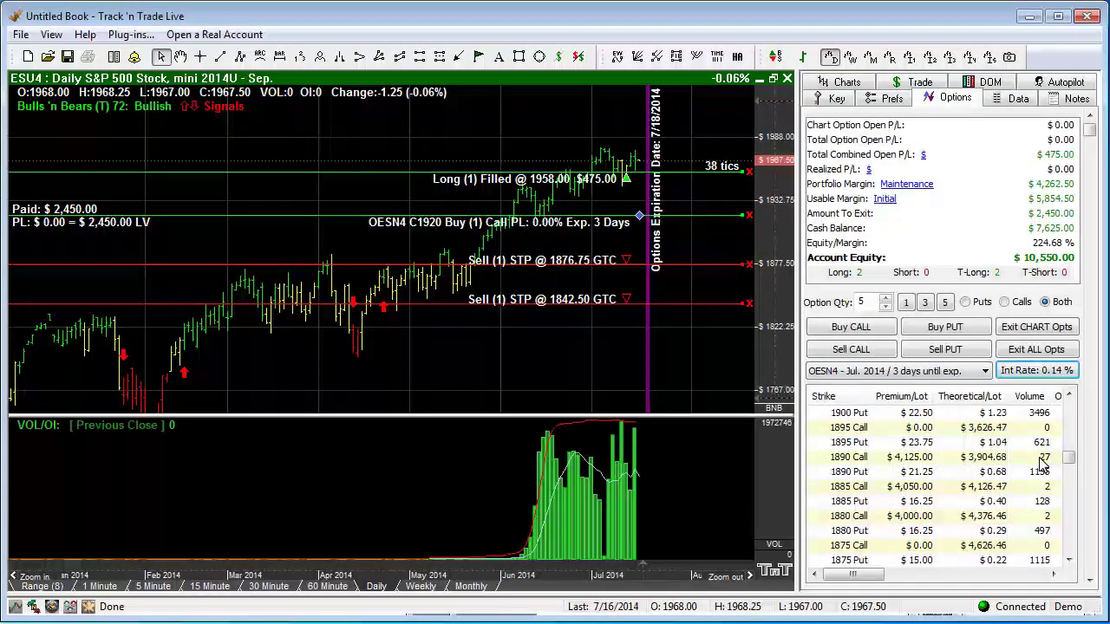
Scroll the strike chain, then raise the bottom splitter to list the 1876.75 and 1842.50 ESU4 sell stops
left_click_drag(1068, 464, 1073, 479)
mouse_move(856, 576)
left_mouse_down()
mouse_move(992, 587)
mouse_move(849, 580)
left_mouse_up()
left_click_drag(1071, 470, 1071, 454)
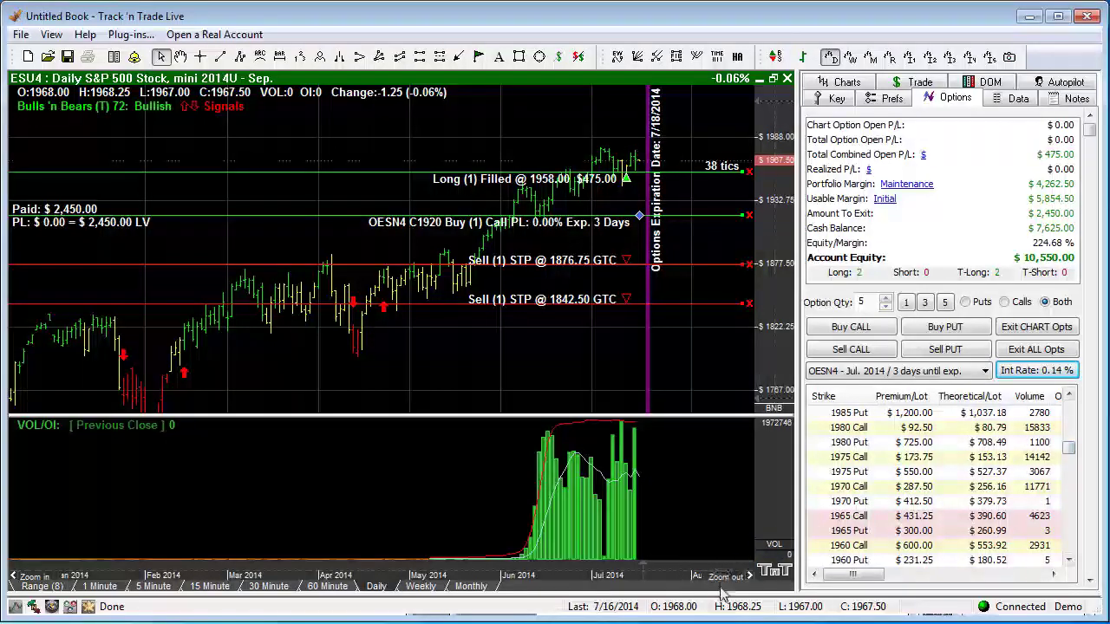
left_click_drag(719, 593, 730, 384)
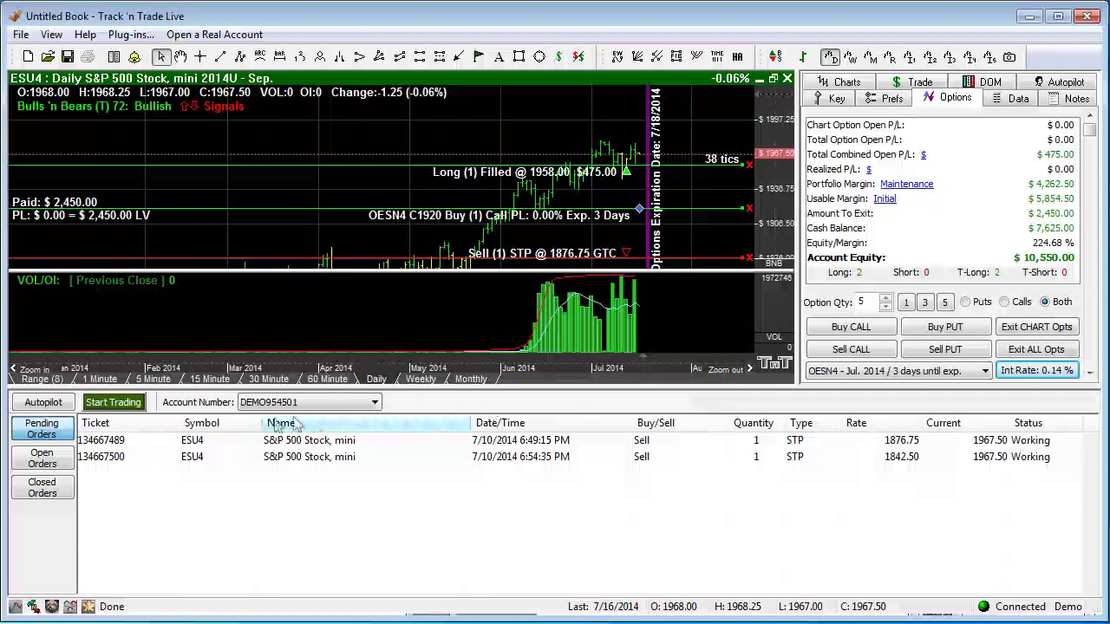
Switch the orders panel to Open Orders, then to the empty Closed Orders list
left_click(69, 466)
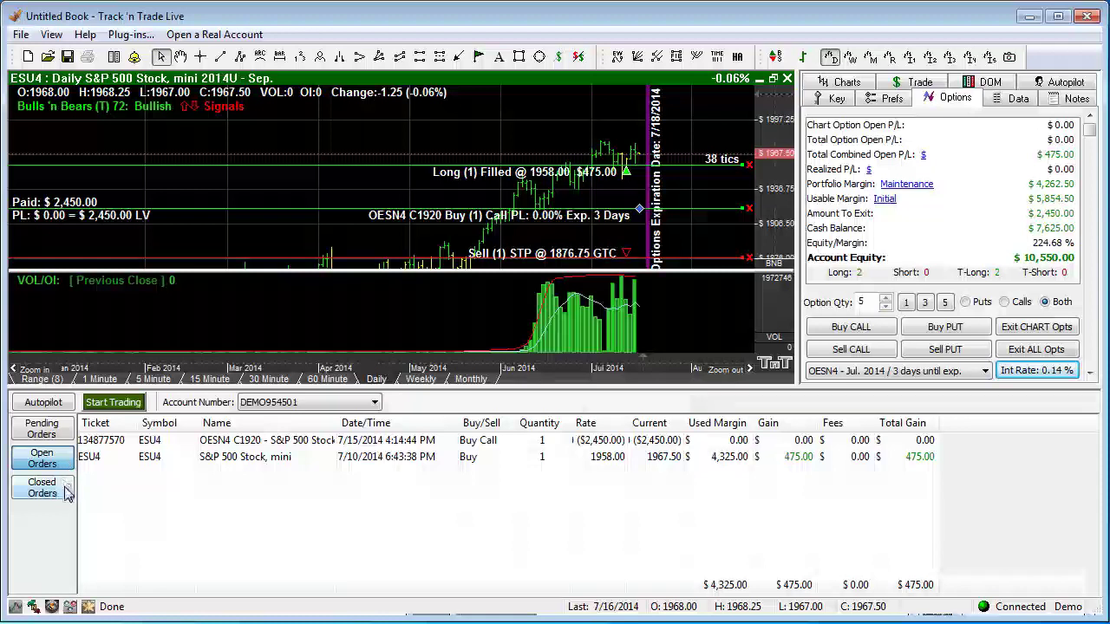
left_click(67, 493)
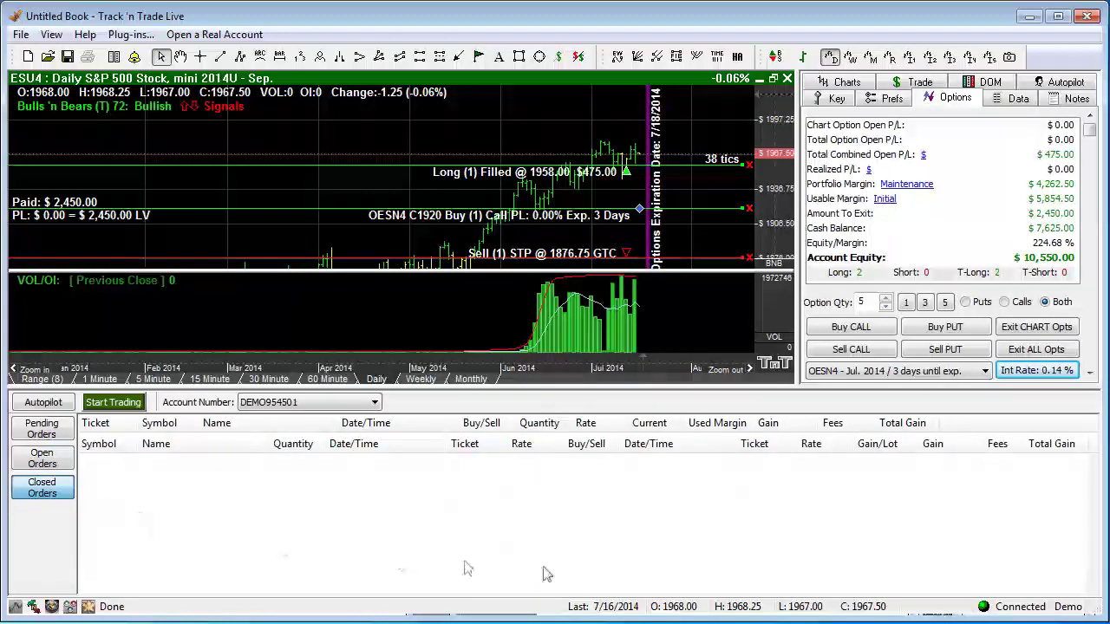